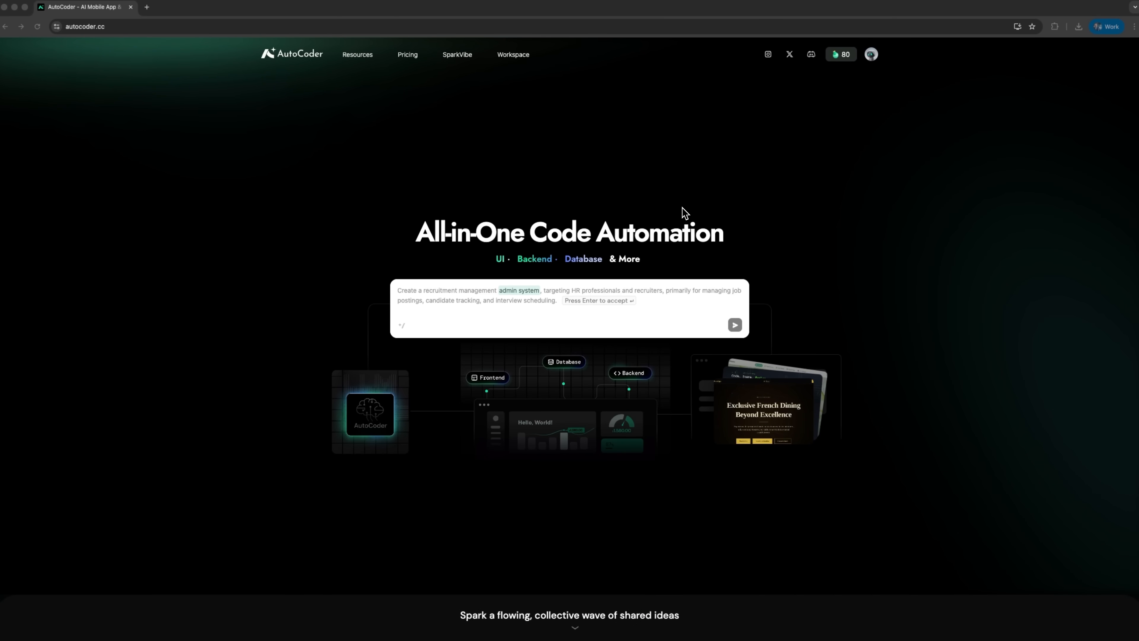
# - Submit the prompt for a premium PawPerfect pet grooming website with landing page, online booking and admin dashboard, and generate the demo
pyautogui.hotkey('ctrl', 'v')
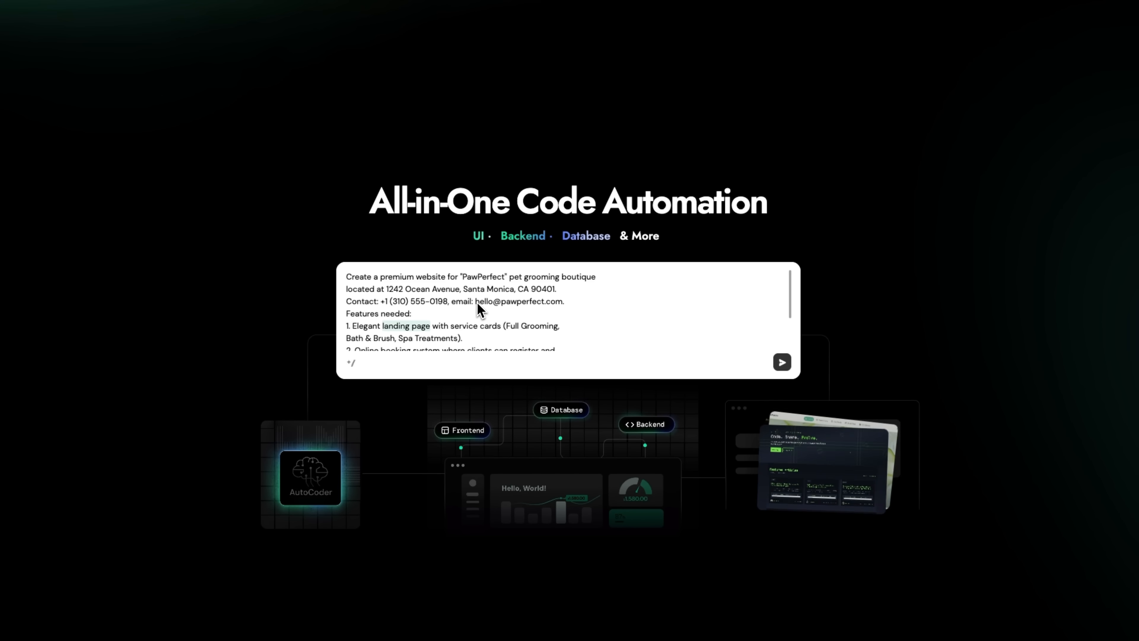
pyautogui.scroll(-3, 494, 306)
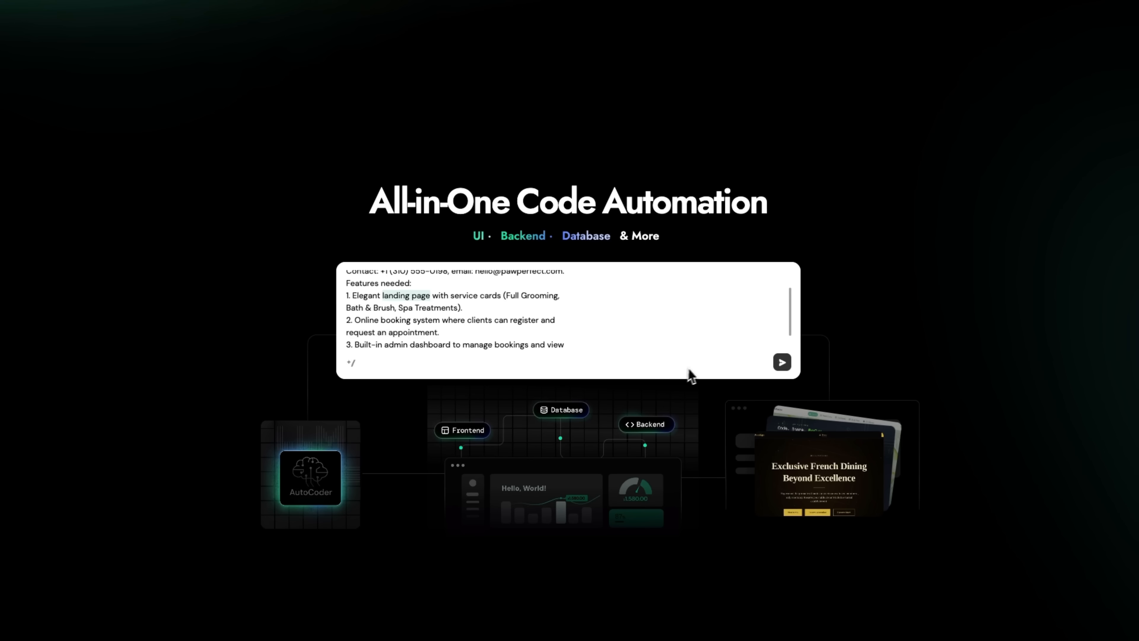
pyautogui.click(781, 363)
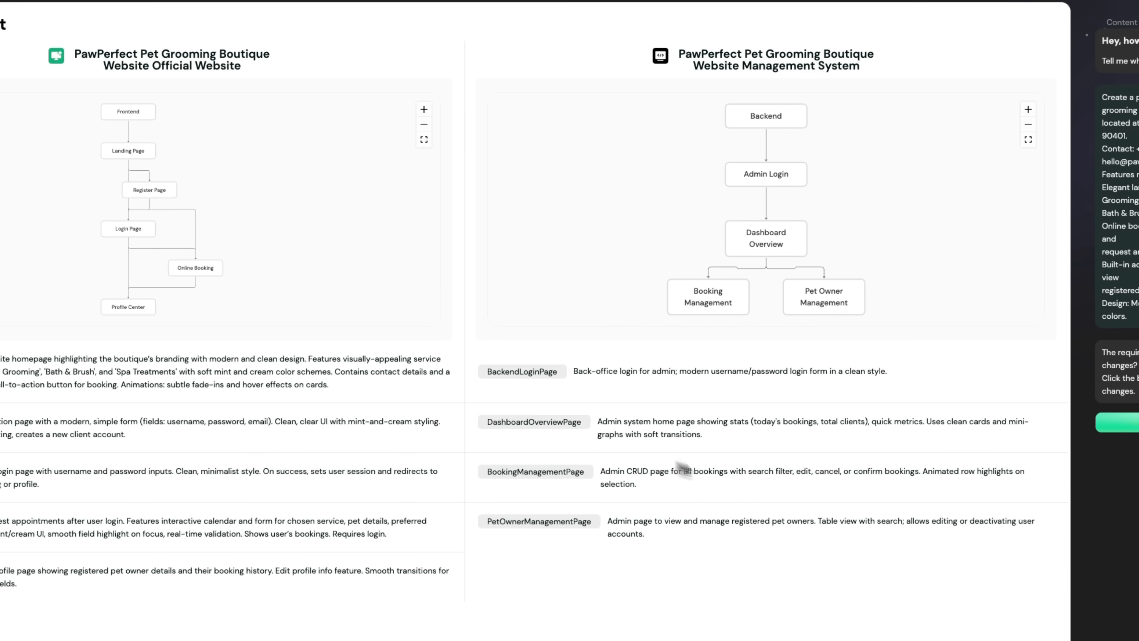
pyautogui.click(1019, 353)
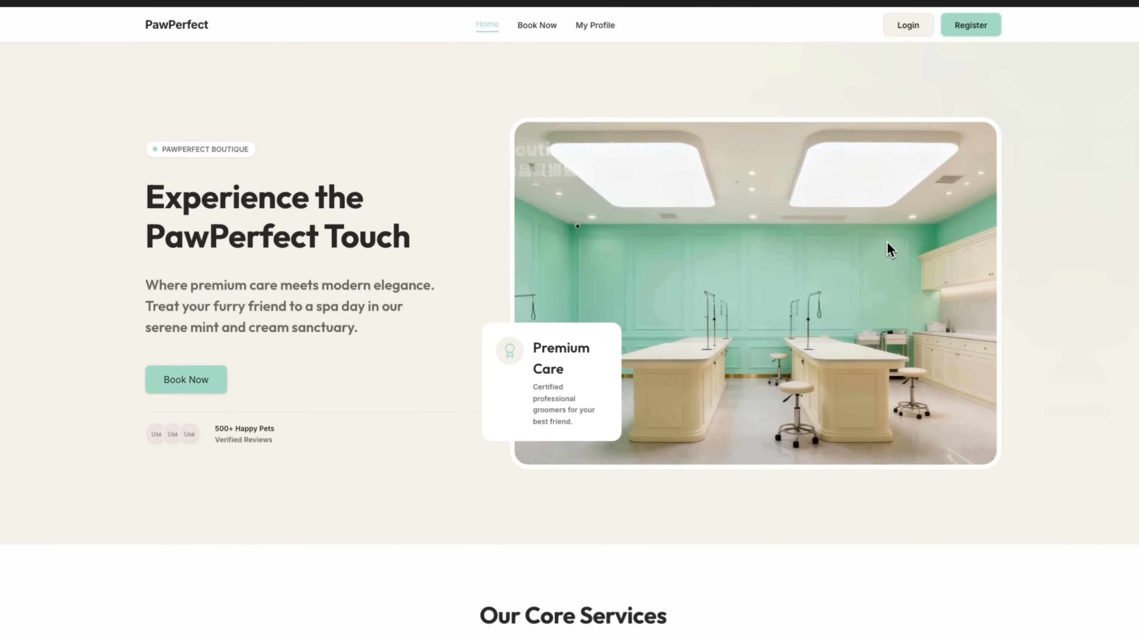
# - Review the generated PawPerfect landing page from its hero section through the core services and the sections below
pyautogui.scroll(-2, 830, 261)
pyautogui.scroll(-7, 926, 256)
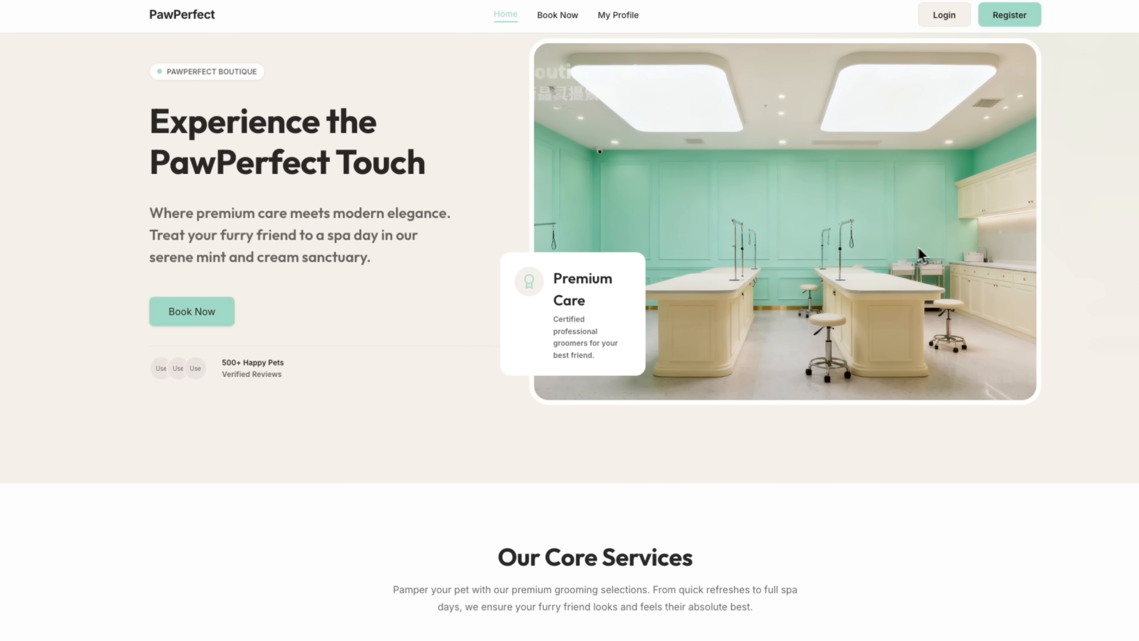
pyautogui.scroll(-2, 491, 465)
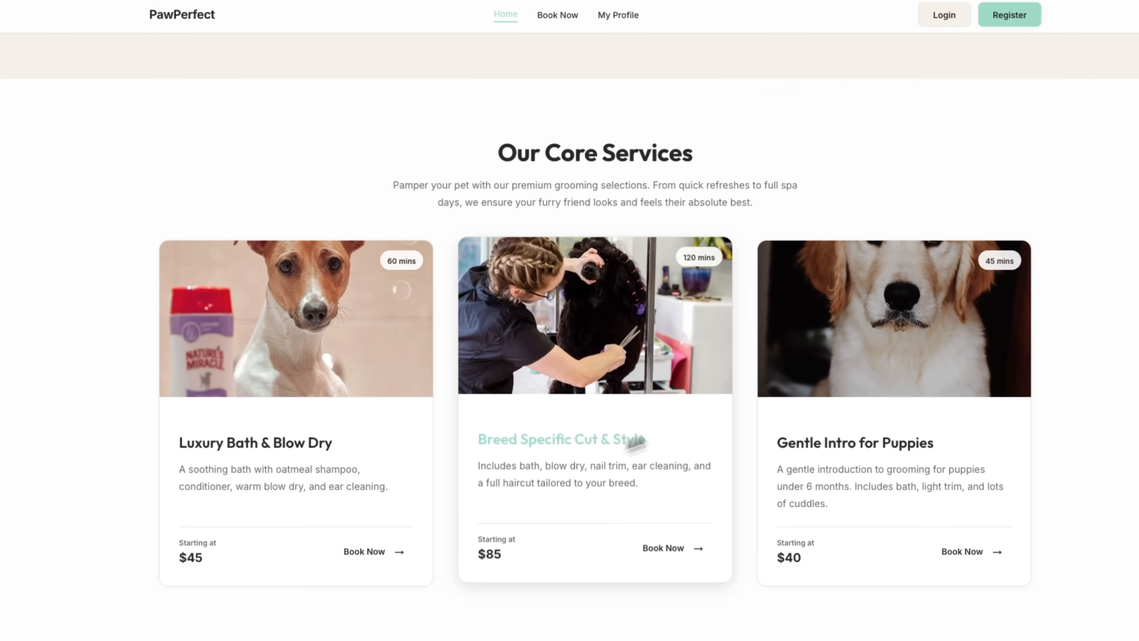
pyautogui.scroll(-6, 535, 492)
pyautogui.scroll(-10, 536, 492)
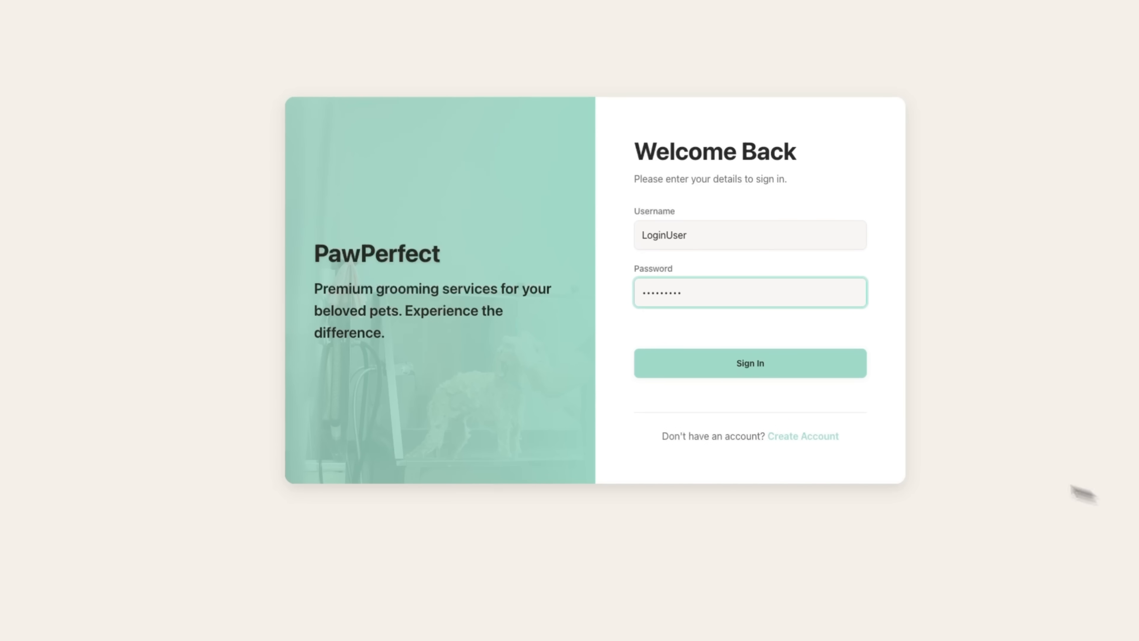
# - Sign in to the website with the prefilled test client account and choose The Royal Bath for a booking
pyautogui.click(727, 364)
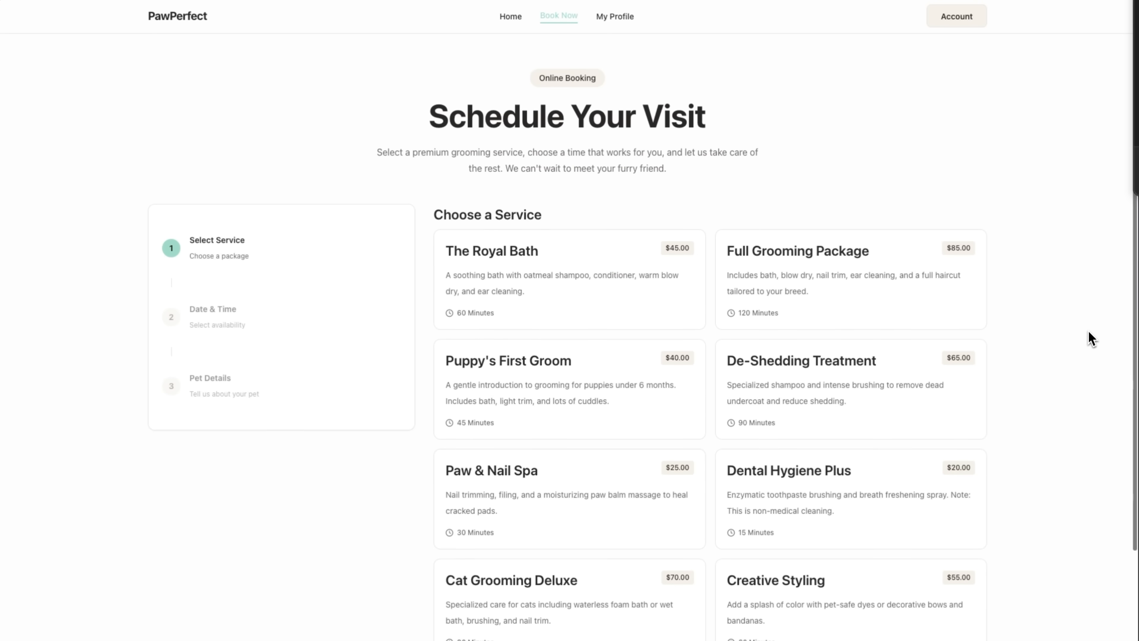
pyautogui.scroll(-1, 1089, 334)
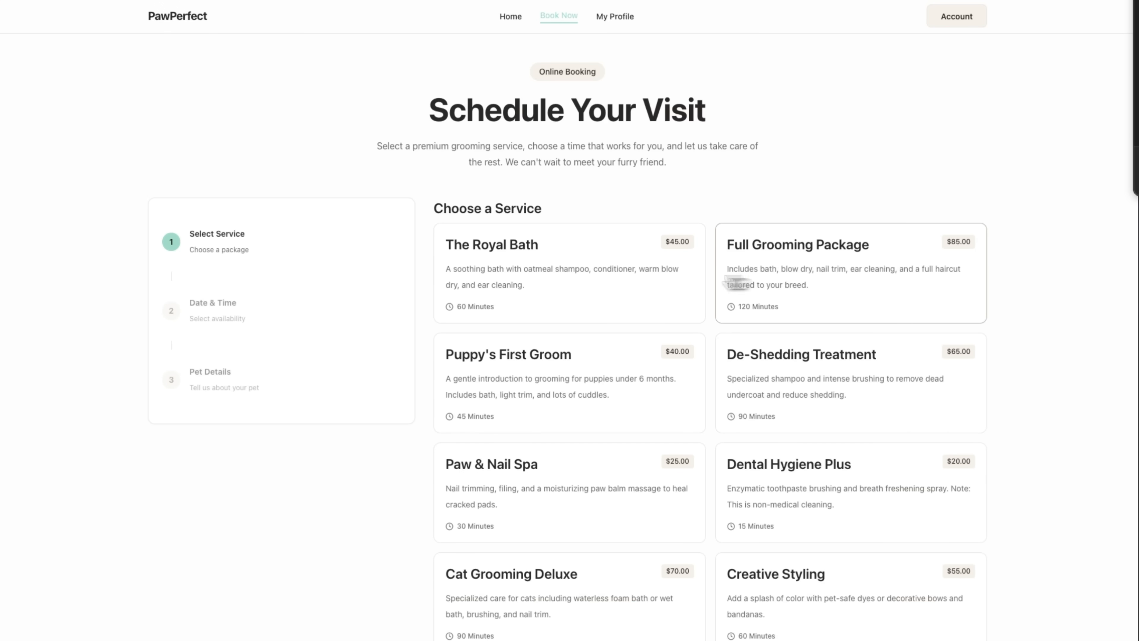
pyautogui.click(624, 283)
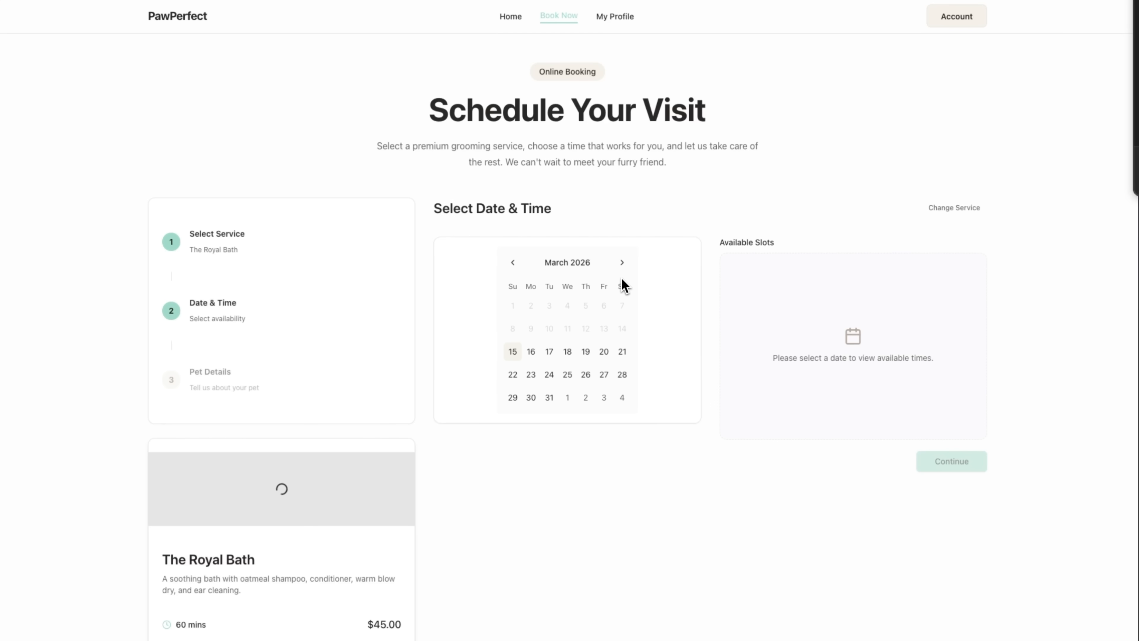
# - Schedule The Royal Bath for March 17, 2026 at 01:00 PM with pet Bella and confirm the appointment
pyautogui.click(550, 352)
pyautogui.click(784, 329)
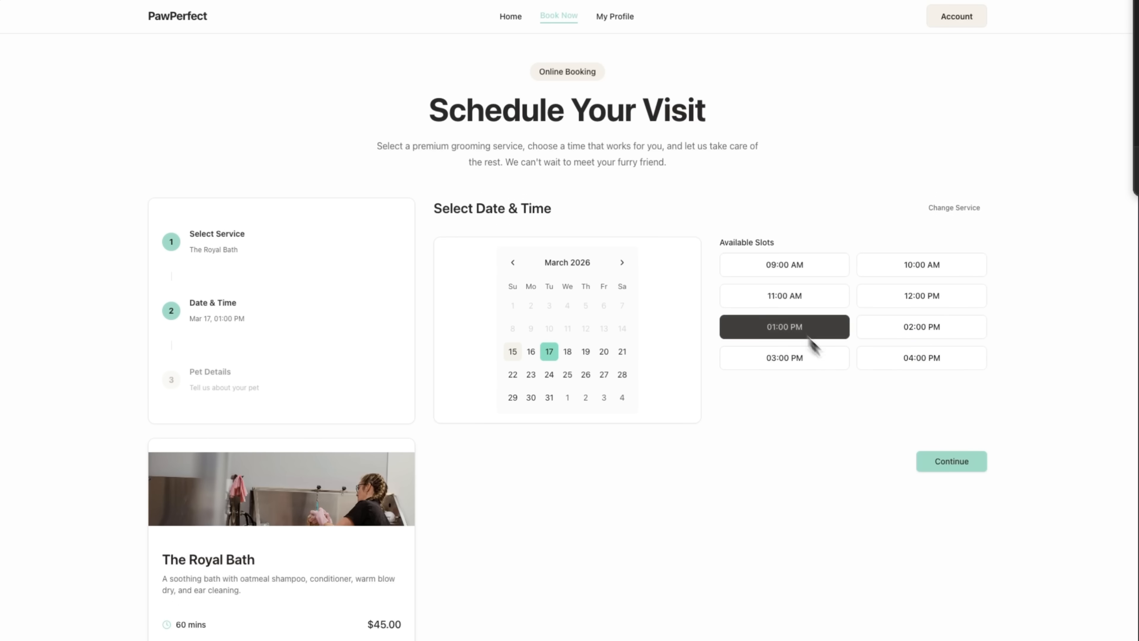
pyautogui.click(957, 464)
pyautogui.scroll(-5, 717, 484)
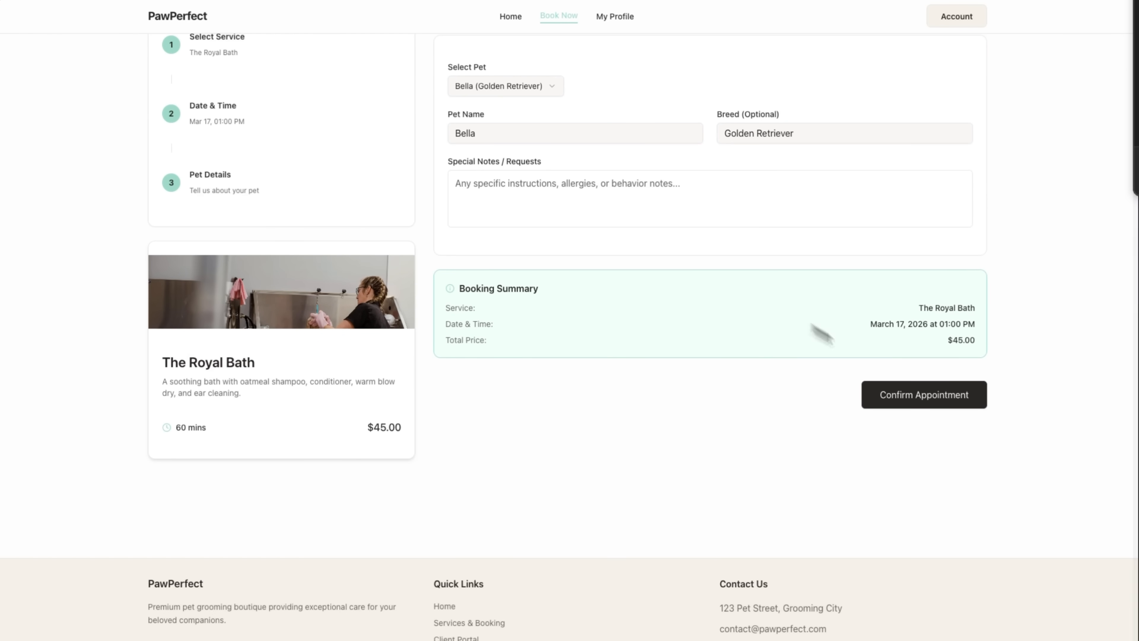
pyautogui.click(944, 395)
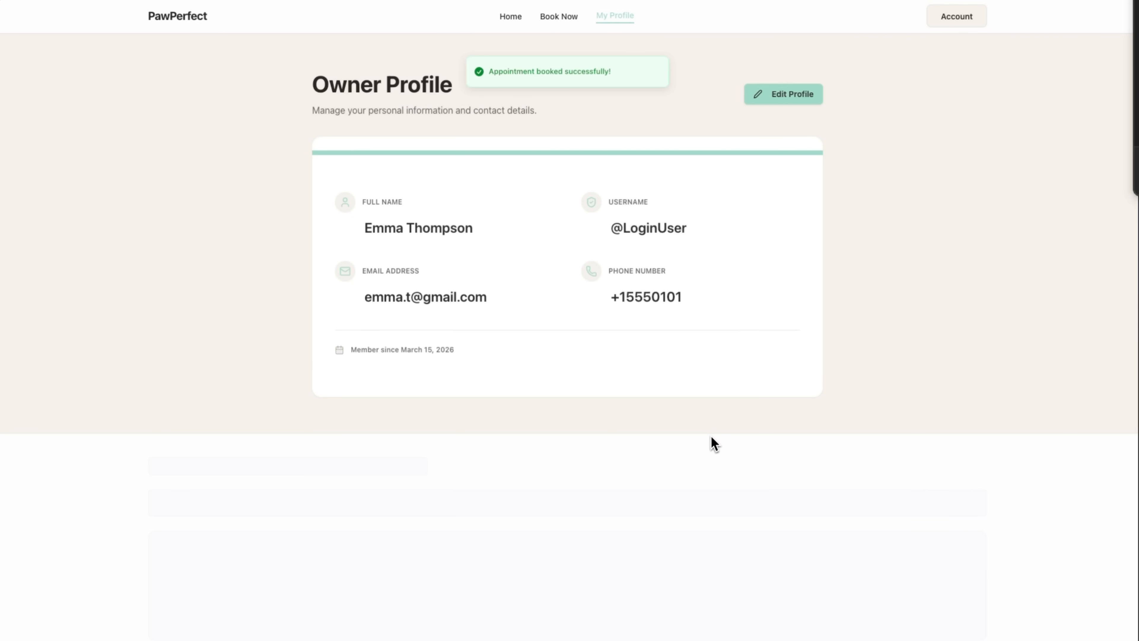
# - Check the newly booked appointment in the booking history below the owner profile
pyautogui.scroll(-10, 575, 580)
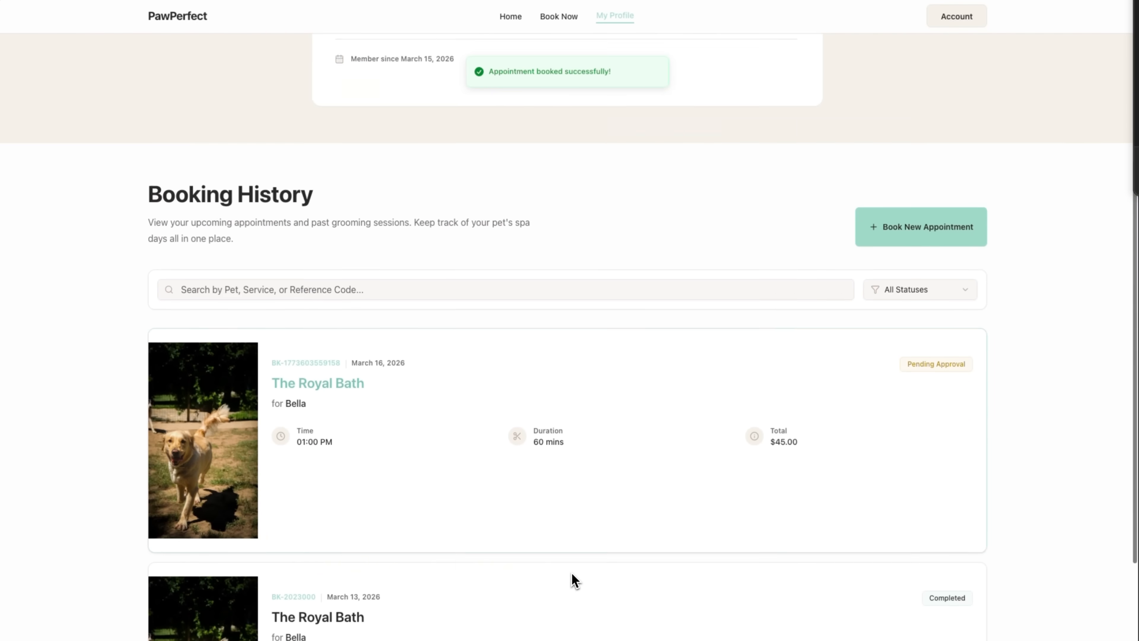
pyautogui.scroll(-3, 575, 581)
pyautogui.scroll(8, 627, 583)
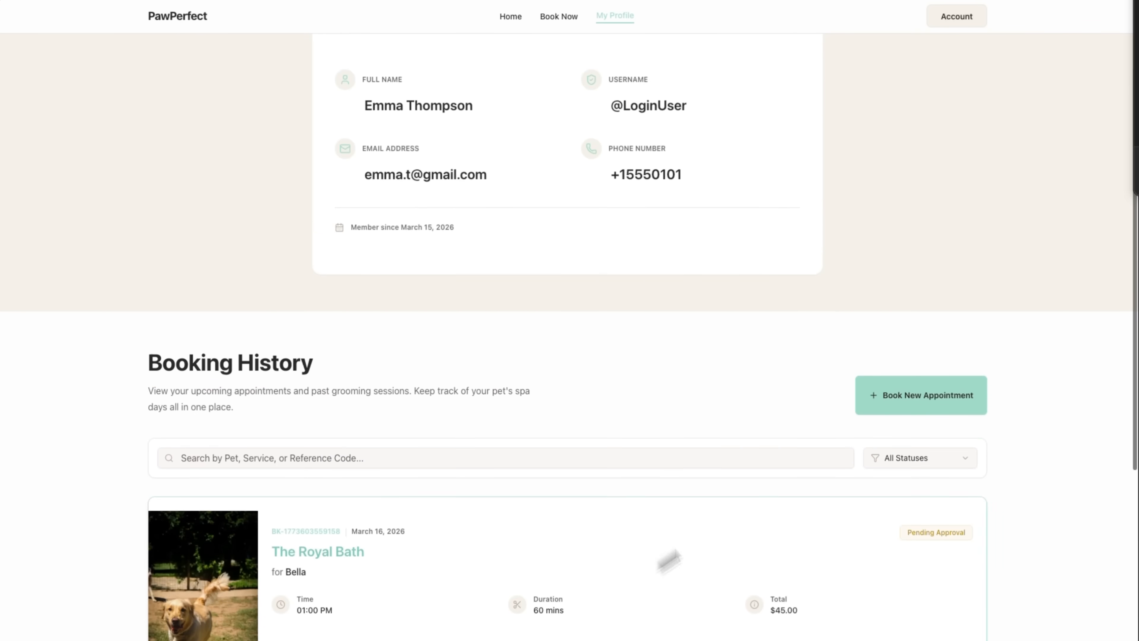
# - Start a new Dental Hygiene Plus booking for March 27, 2026 at 04:00 PM and proceed to the pet information
pyautogui.click(882, 401)
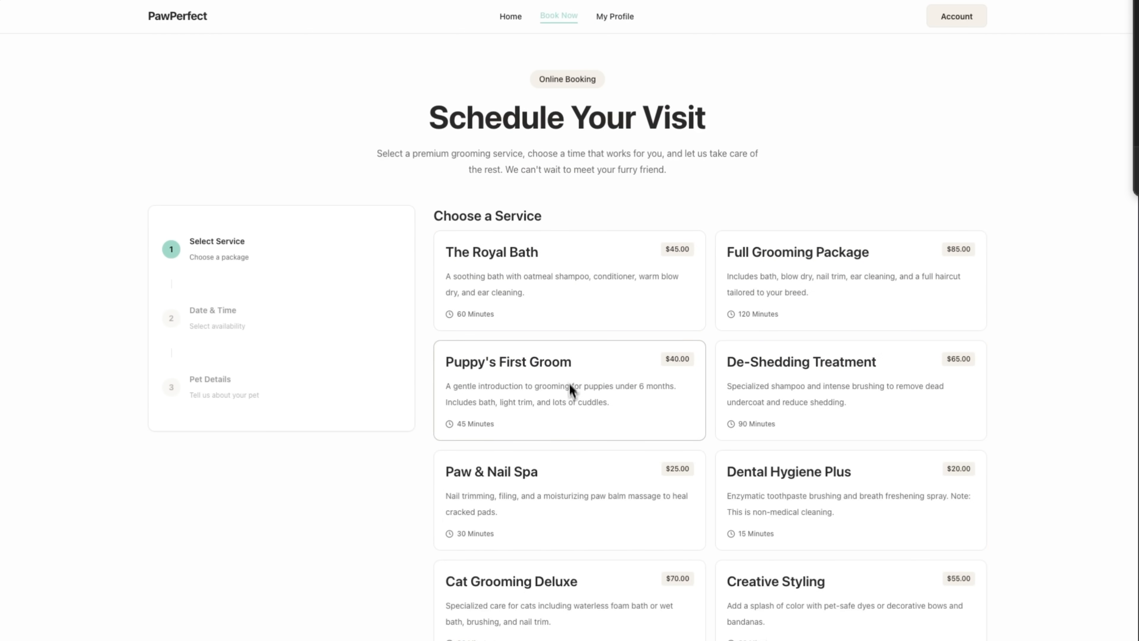
pyautogui.scroll(-1, 588, 462)
pyautogui.scroll(-1, 673, 430)
pyautogui.click(806, 400)
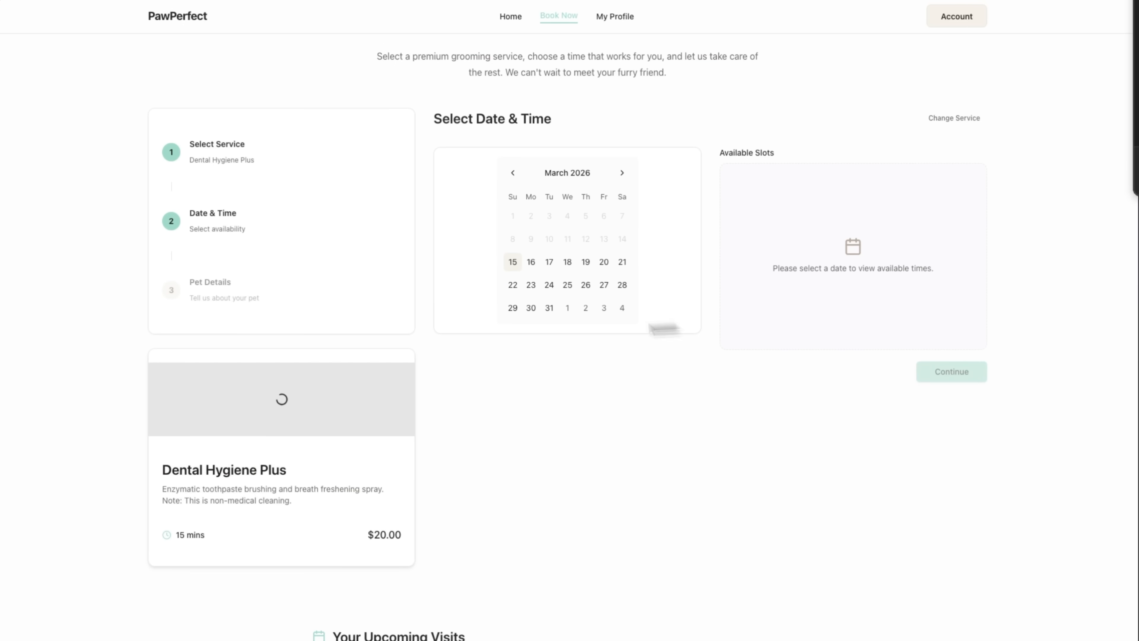
pyautogui.click(603, 287)
pyautogui.click(929, 278)
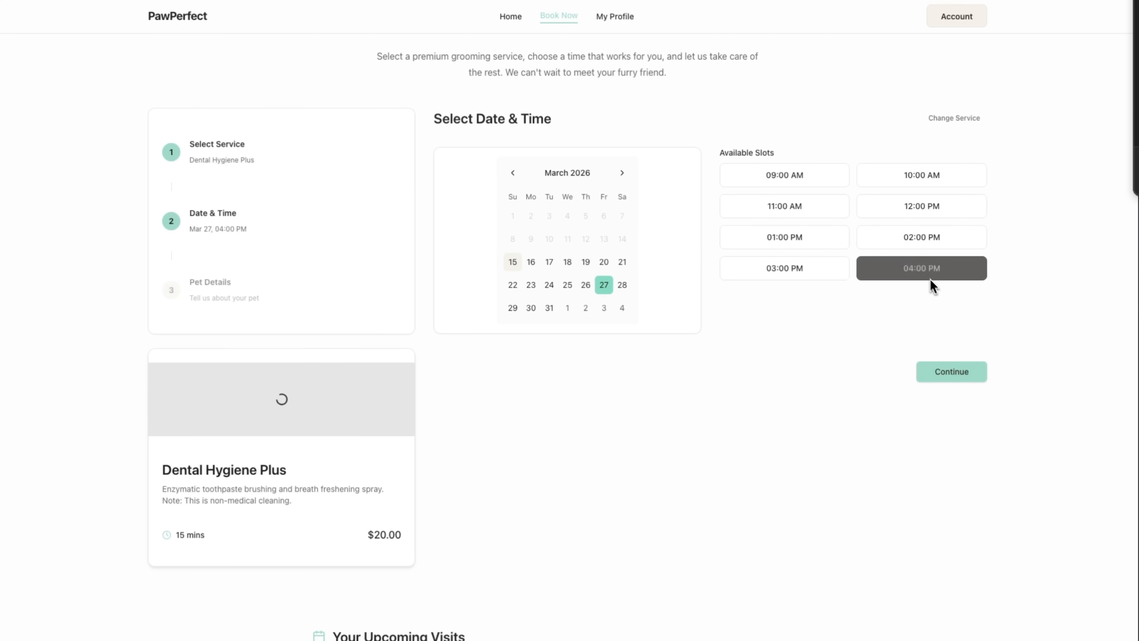
pyautogui.click(951, 375)
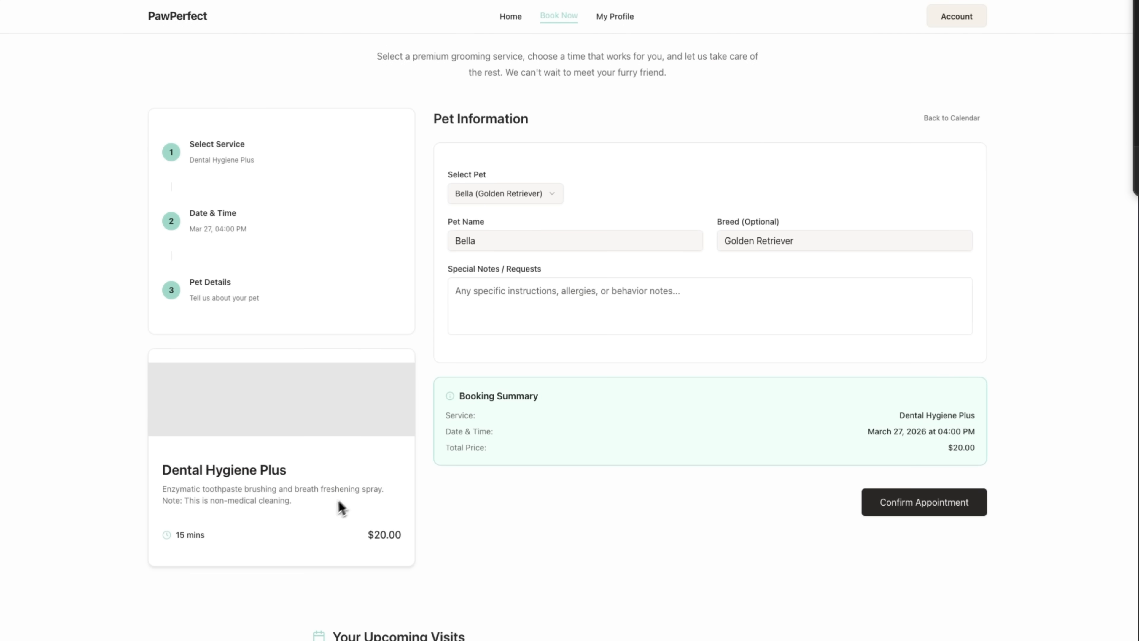
# - Examine the upcoming visits below the booking form, and look through the owner's profile and booking history
pyautogui.scroll(-2, 314, 427)
pyautogui.scroll(-3, 361, 484)
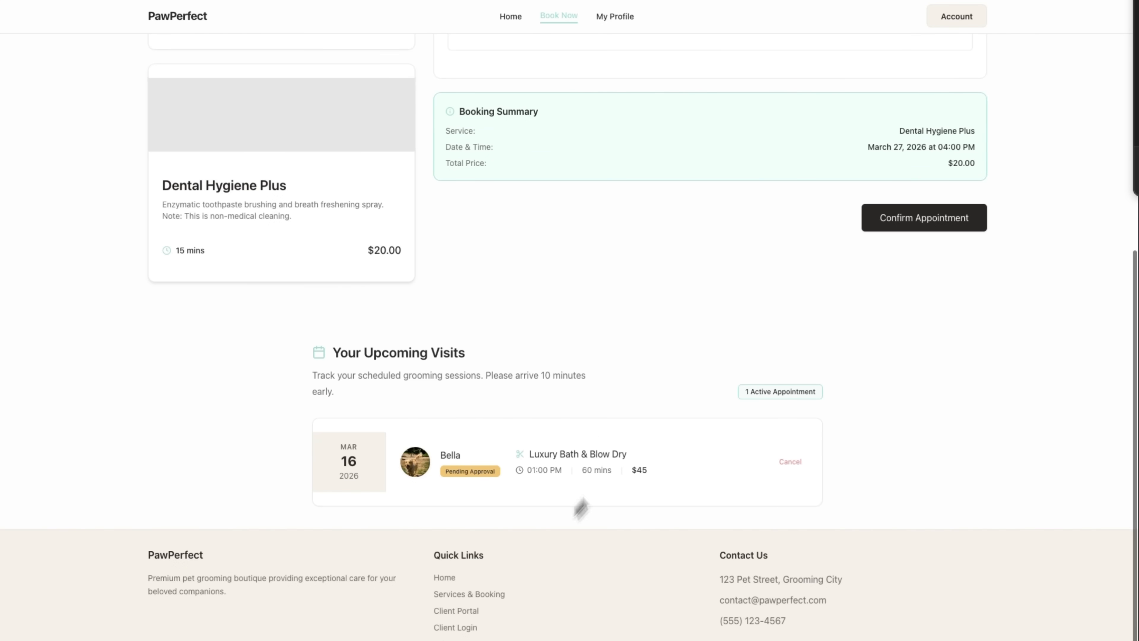
pyautogui.scroll(7, 528, 406)
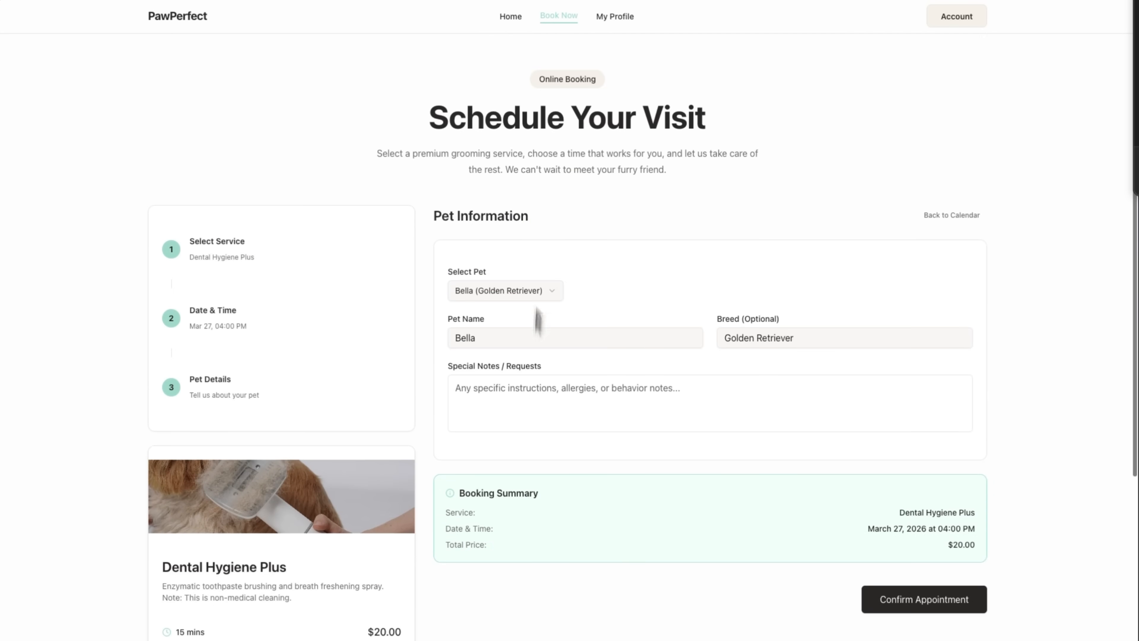
pyautogui.click(621, 18)
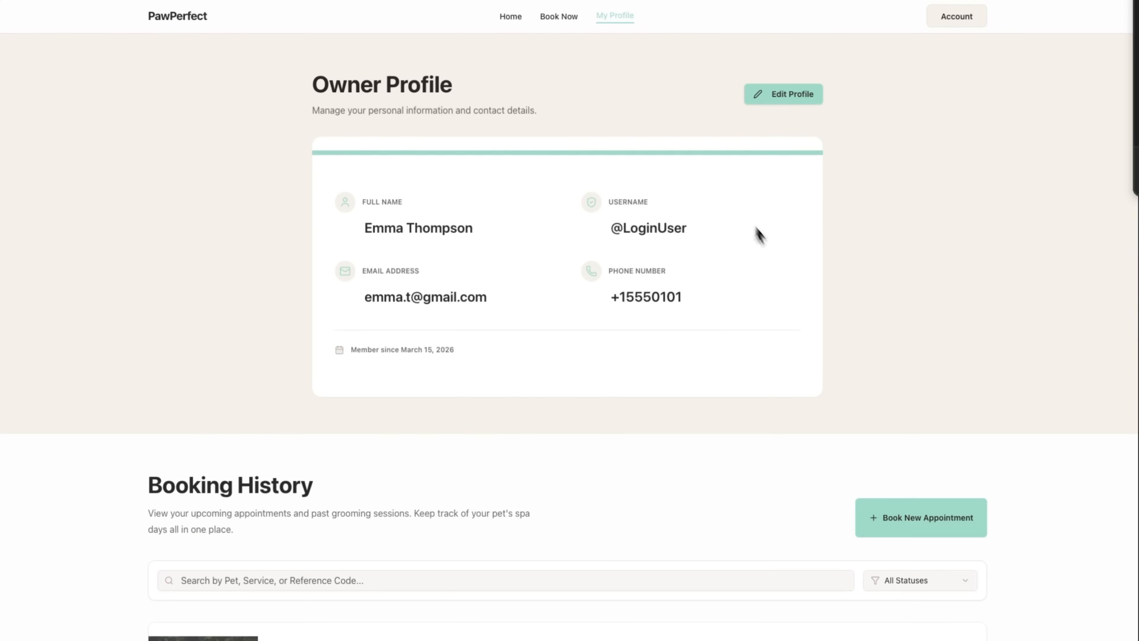
pyautogui.scroll(-10, 725, 414)
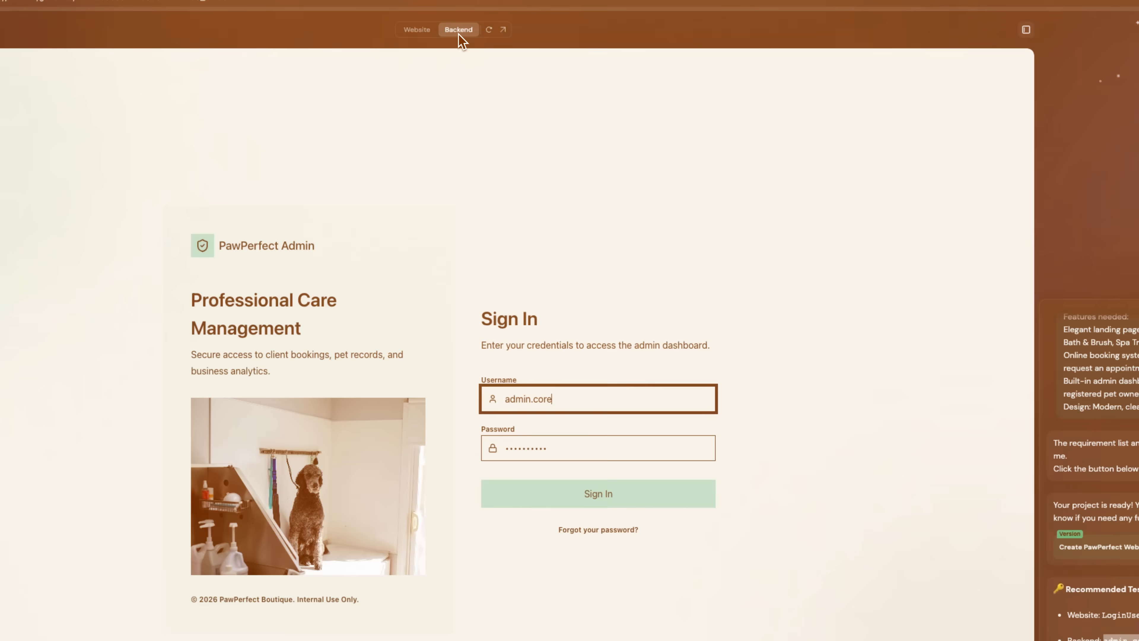
# - Sign in to the backend with the prefilled admin account and review the dashboard's statistics, performance charts and today's schedule
pyautogui.click(614, 496)
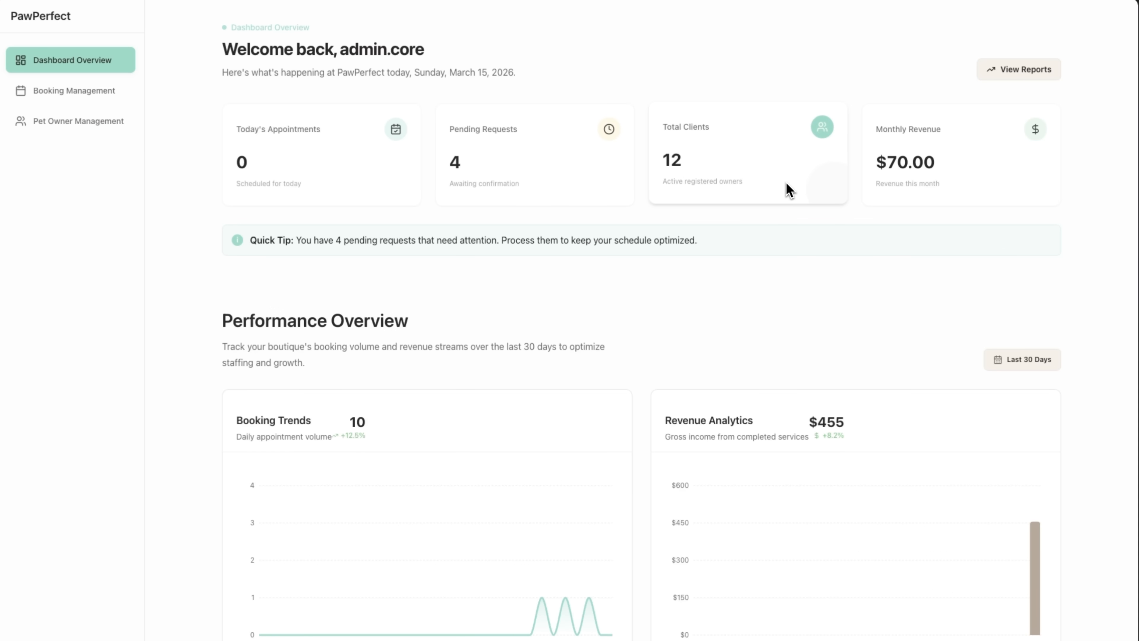
pyautogui.scroll(-8, 737, 269)
pyautogui.moveTo(542, 255)
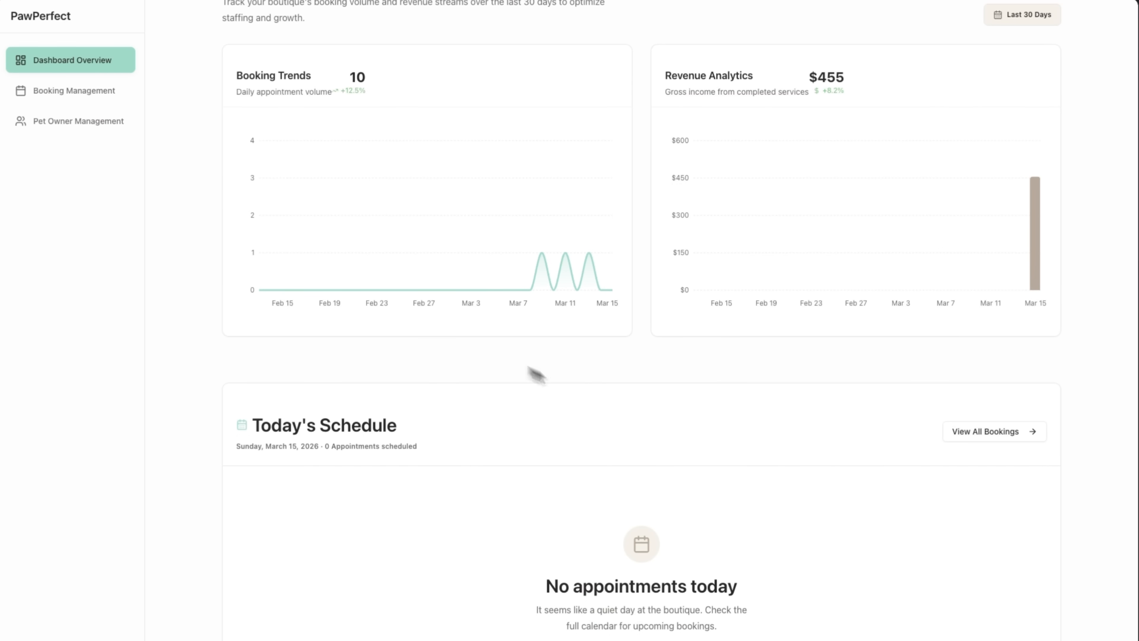
pyautogui.scroll(-1, 618, 284)
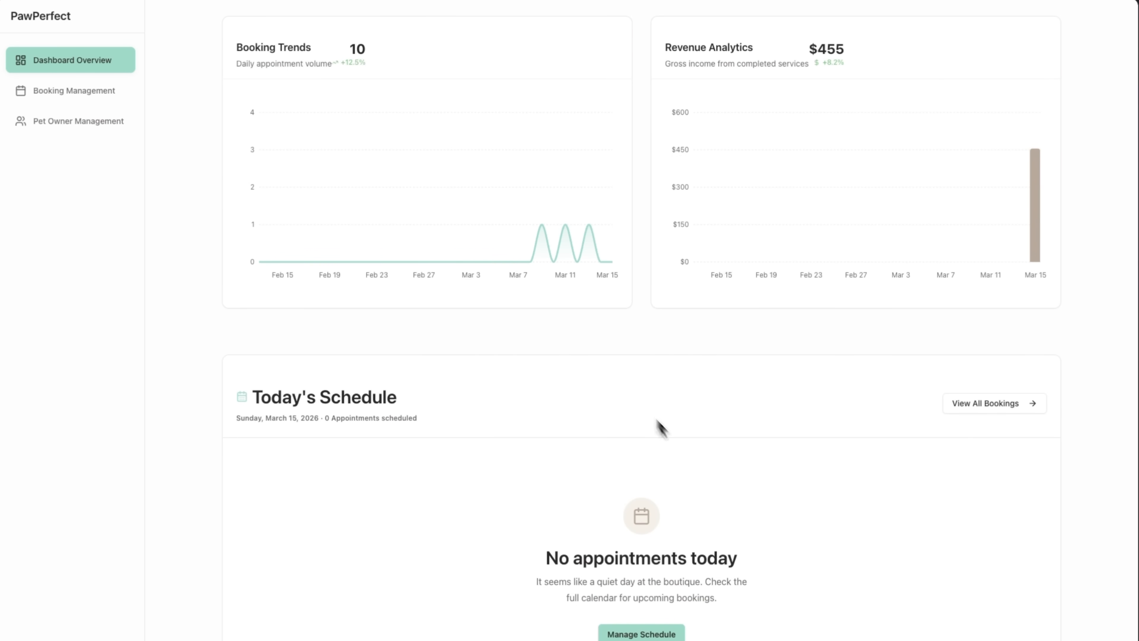
# - Go to booking management from today's schedule and open the details of Jack's De-Shedding Treatment booking for editing
pyautogui.click(664, 634)
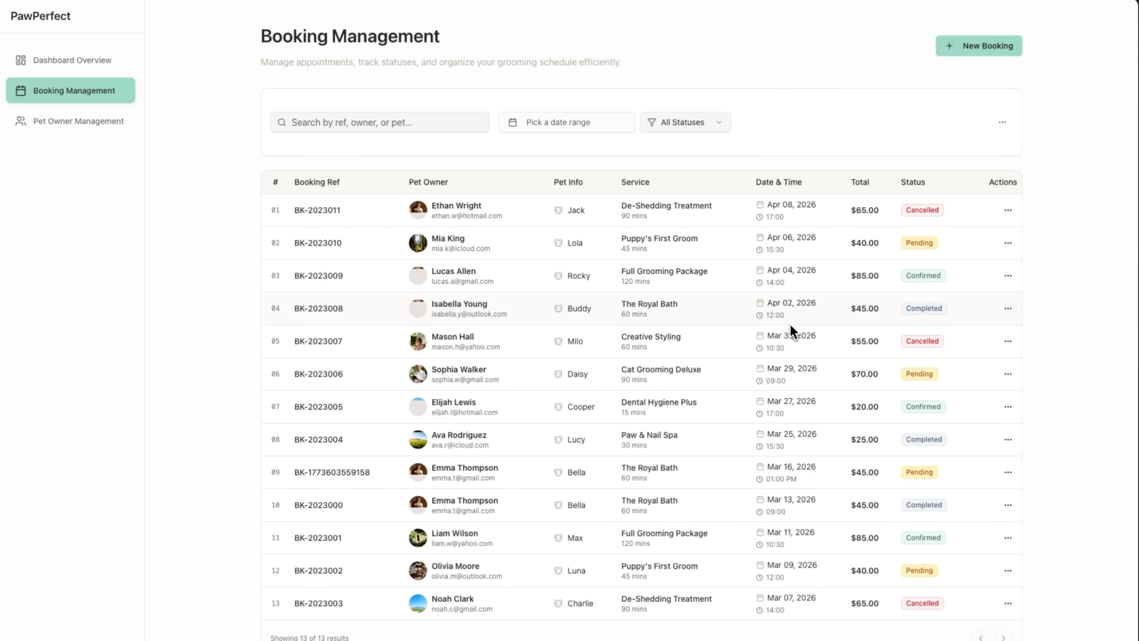
pyautogui.click(1008, 210)
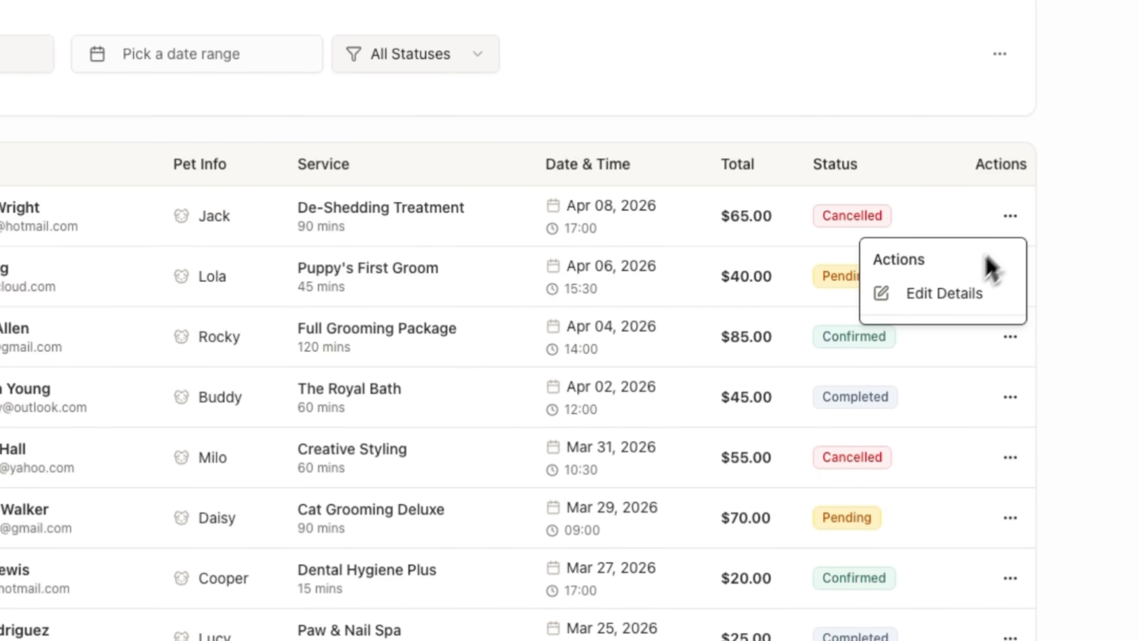
pyautogui.click(961, 294)
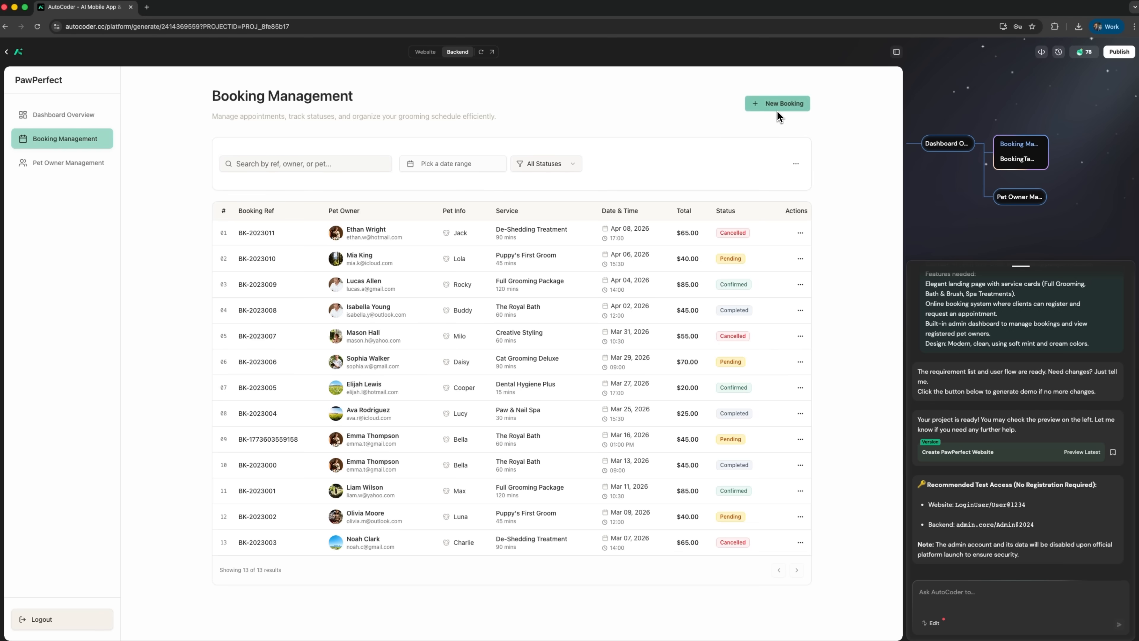
# - View the admin's new appointment form, cancel it without creating a booking, and open the pet owner management page
pyautogui.click(776, 107)
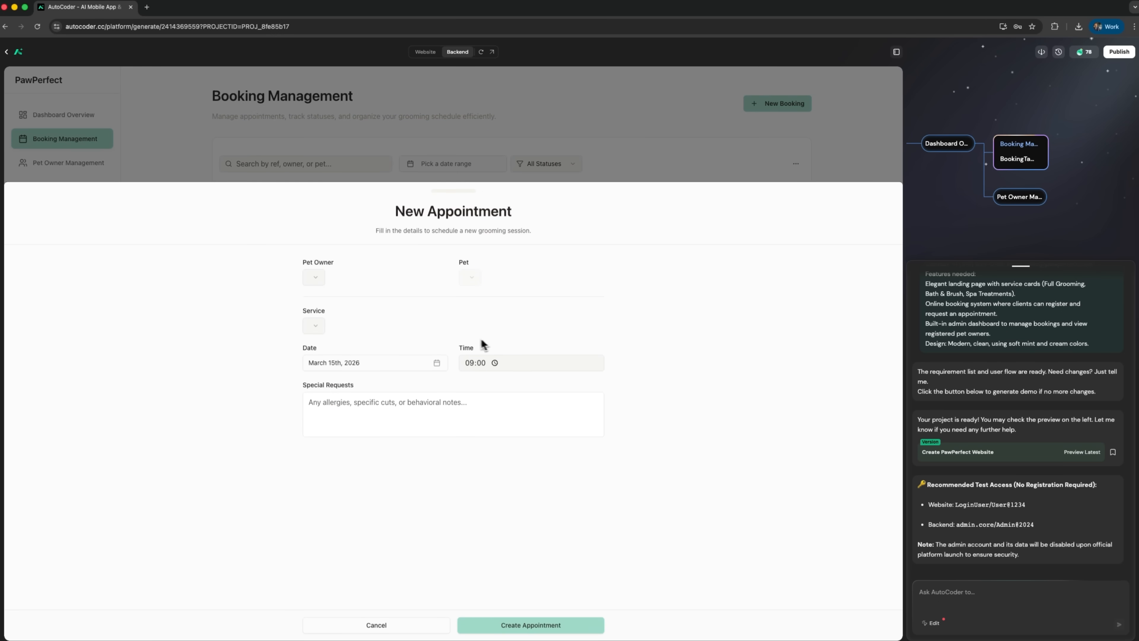
pyautogui.click(434, 628)
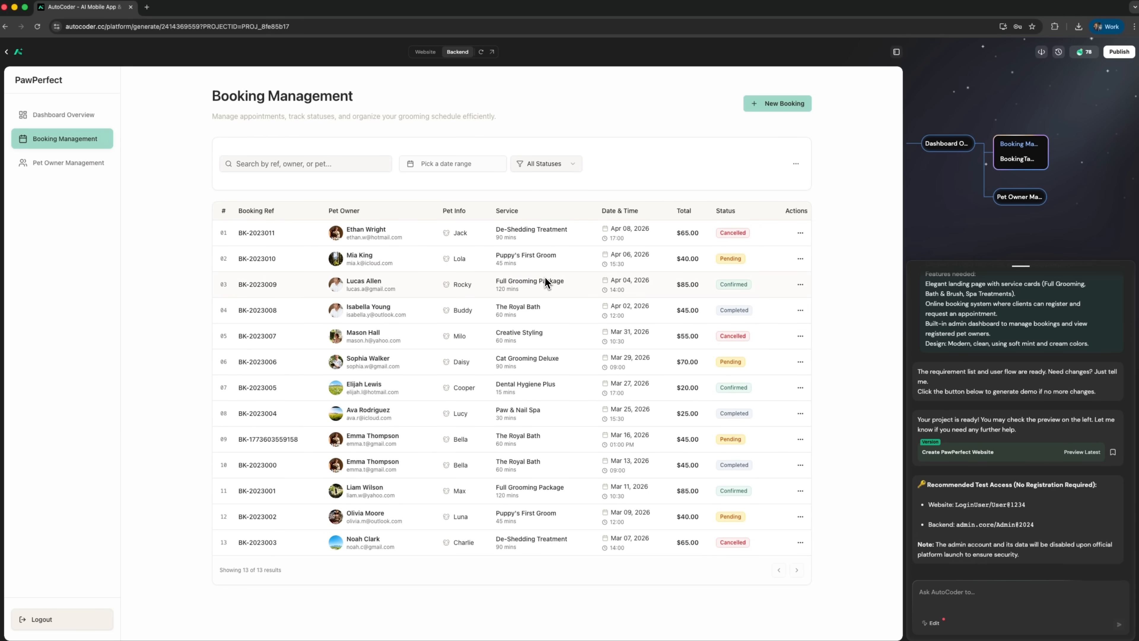
pyautogui.click(80, 167)
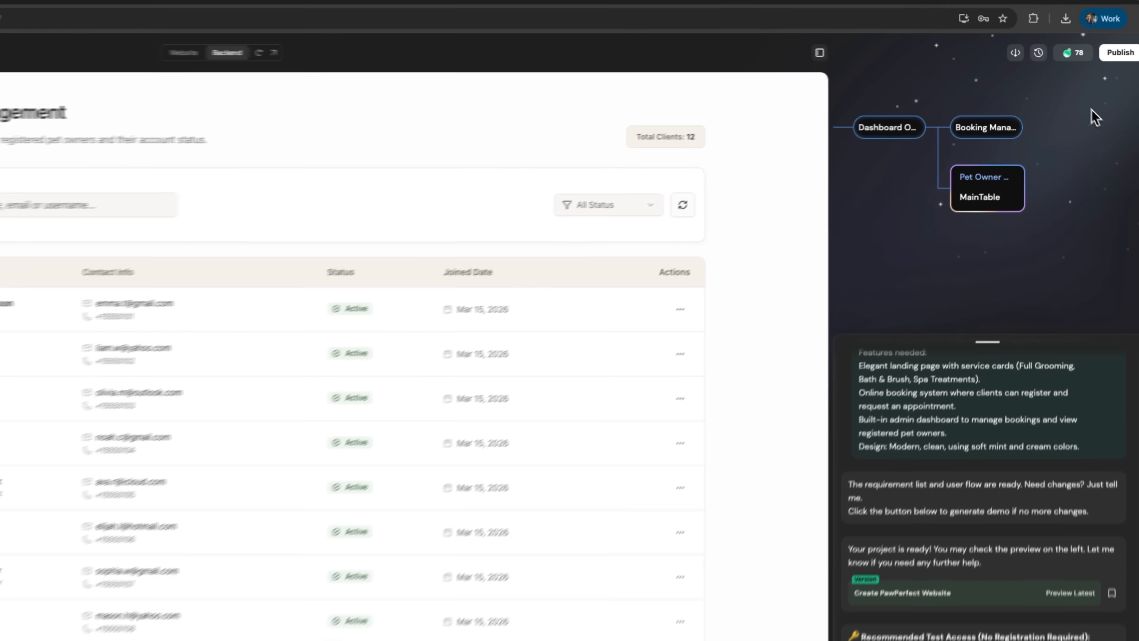
# - Check the project's ZIP export options and close them
pyautogui.click(1041, 52)
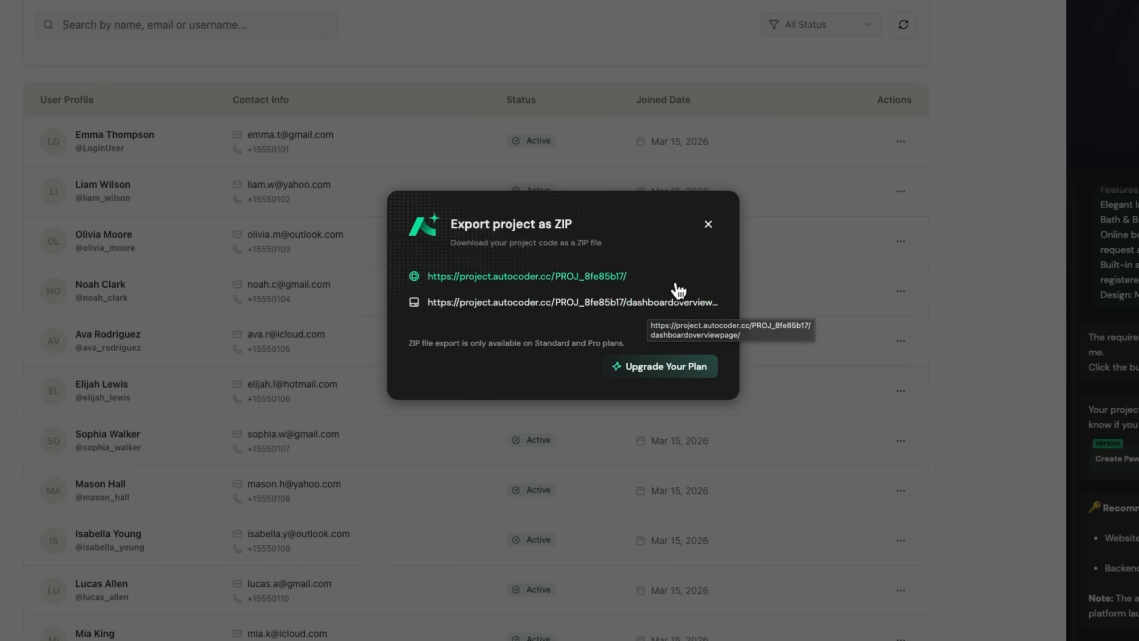
pyautogui.click(708, 224)
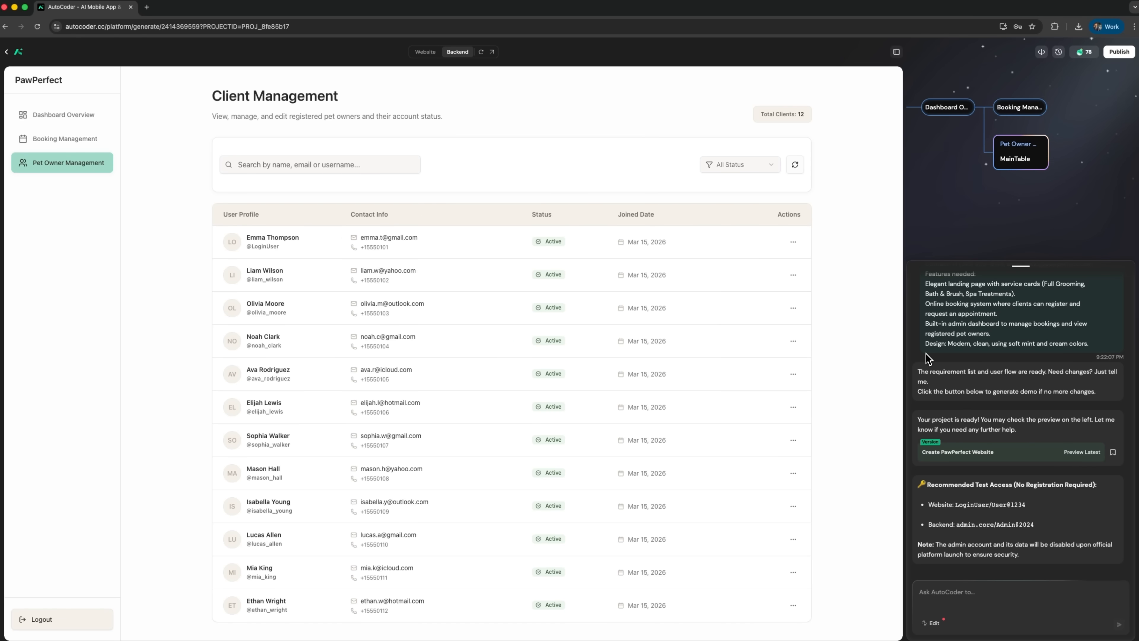
# - Check the custom domain requirements in the publishing settings, and publish the project under the subdomain pawperfect on autocoder.cc
pyautogui.click(1119, 51)
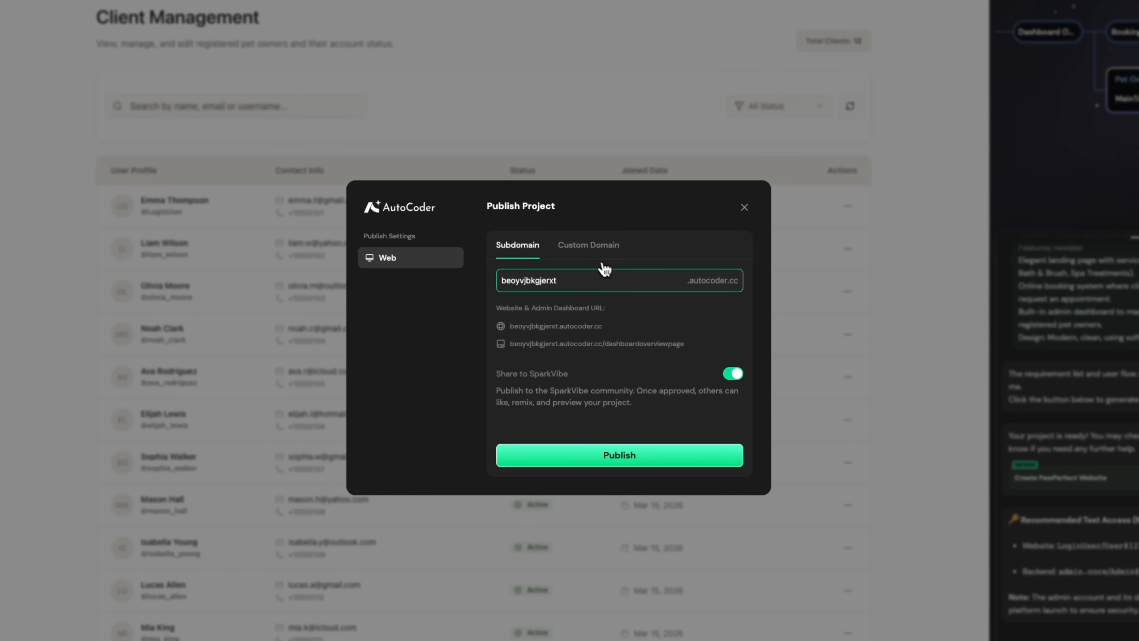
pyautogui.click(589, 246)
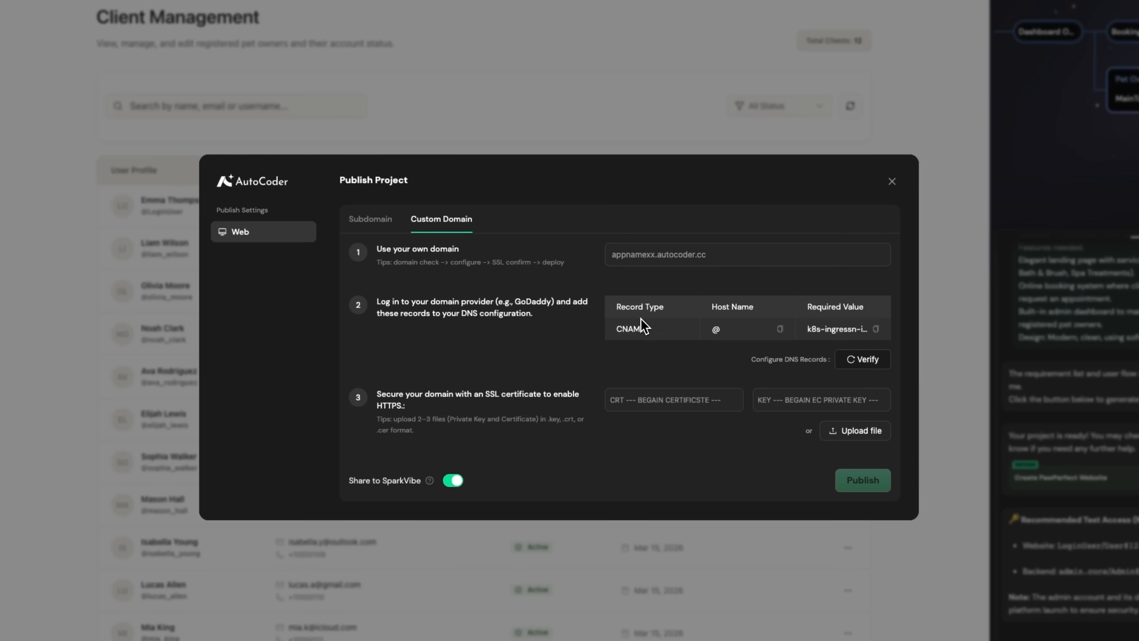
pyautogui.click(634, 411)
pyautogui.click(371, 221)
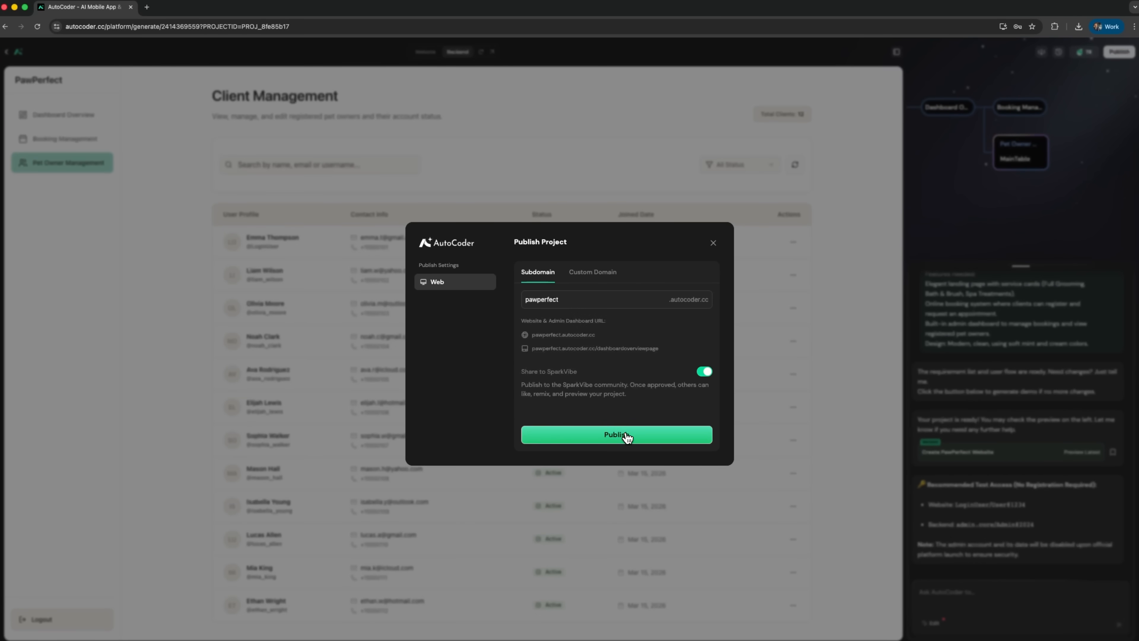
pyautogui.click(627, 436)
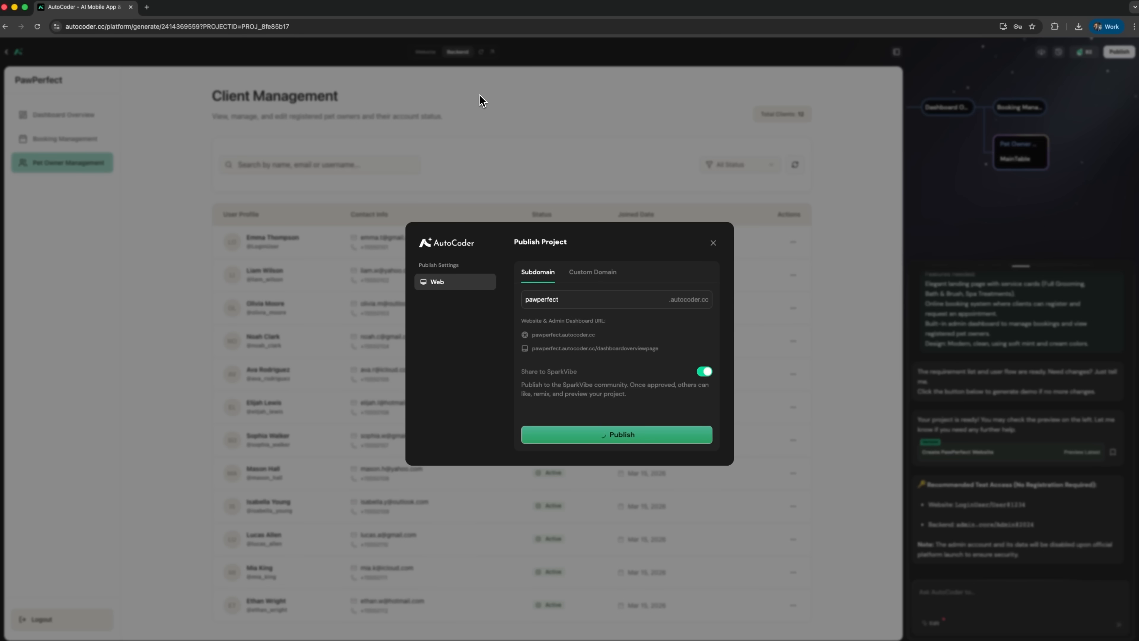
# - Open the published PawPerfect website and look through its homepage from the hero section to the footer
pyautogui.click(668, 304)
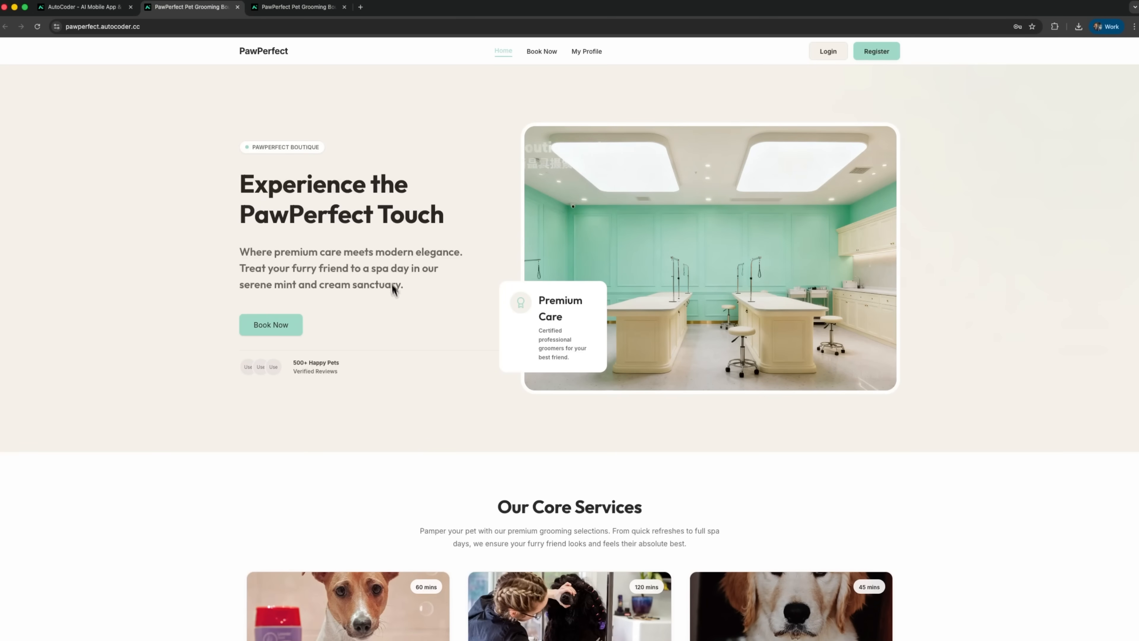
pyautogui.scroll(-5, 393, 287)
pyautogui.scroll(-10, 402, 315)
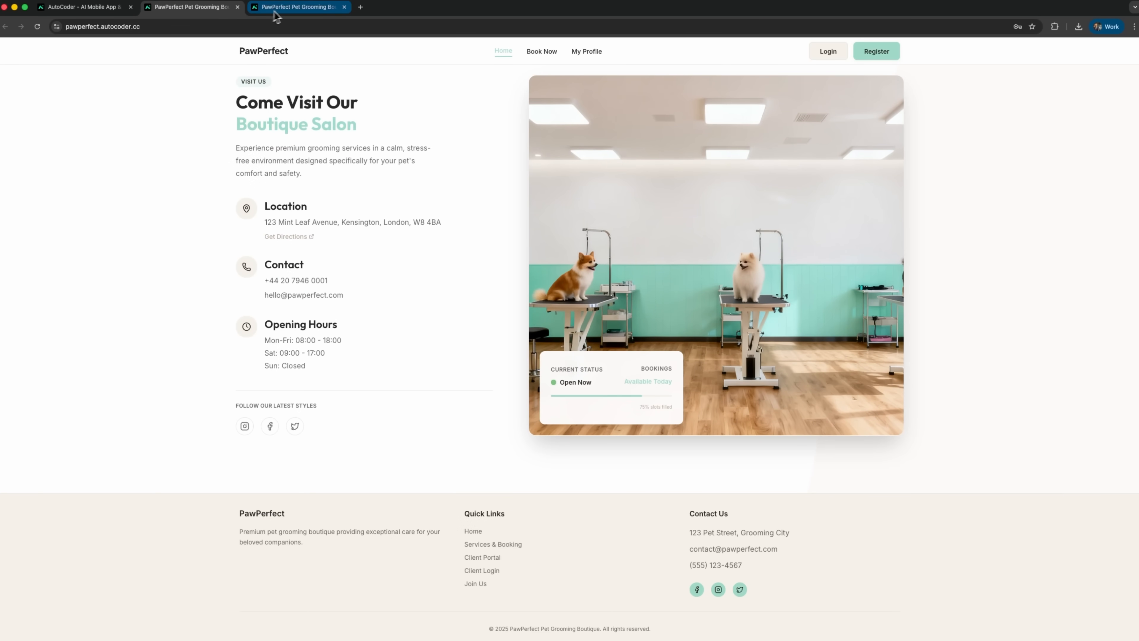
# - Switch to the published admin dashboard and view its booking management and pet owner management pages
pyautogui.click(287, 13)
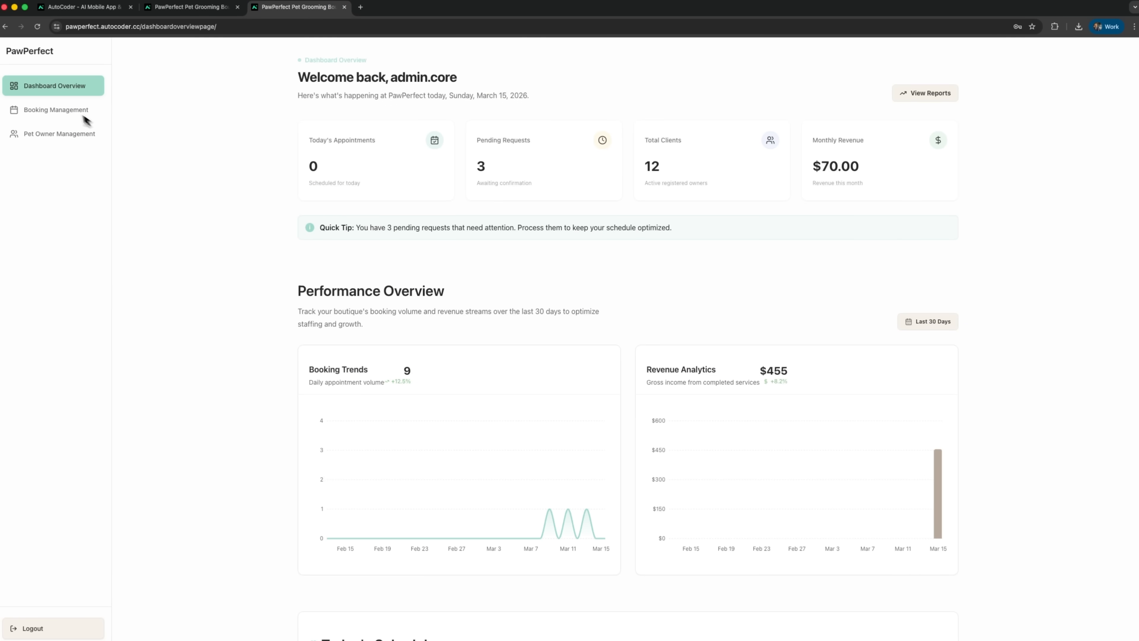
pyautogui.click(74, 117)
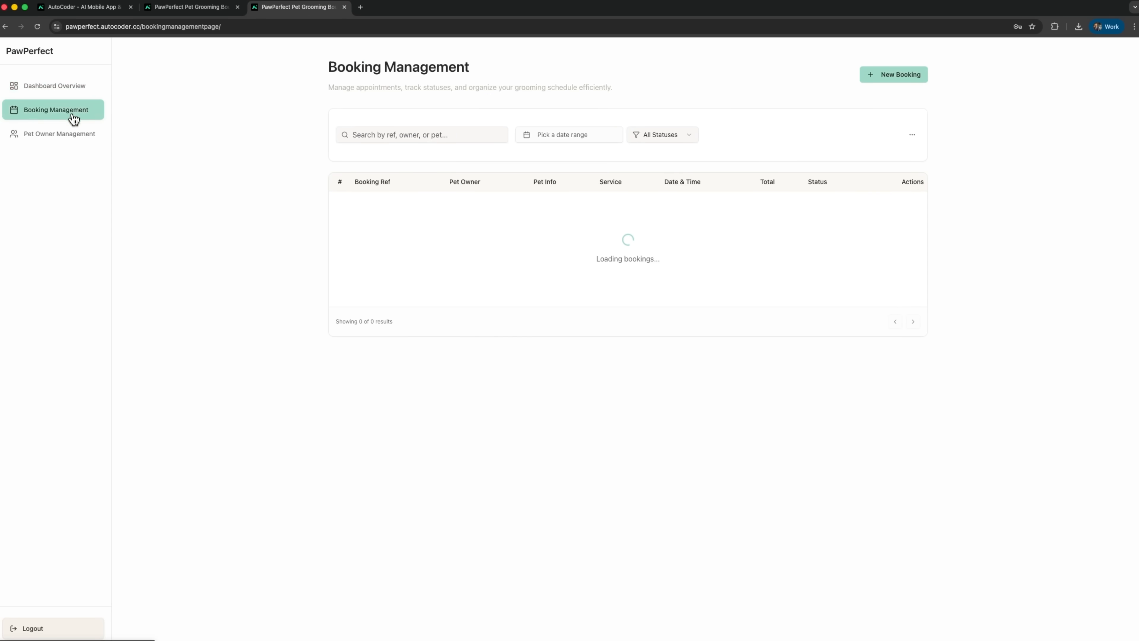
pyautogui.click(68, 136)
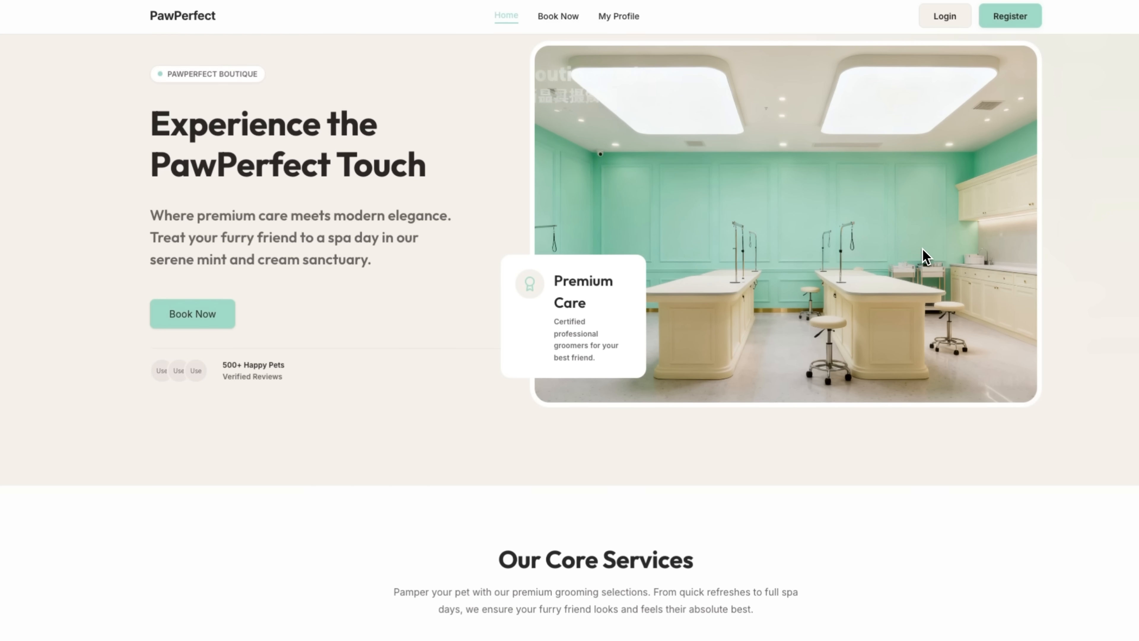
# - Browse the homepage's core services, and select The Royal Bath as the service in the AutoCoder preview's online booking
pyautogui.scroll(-7, 498, 442)
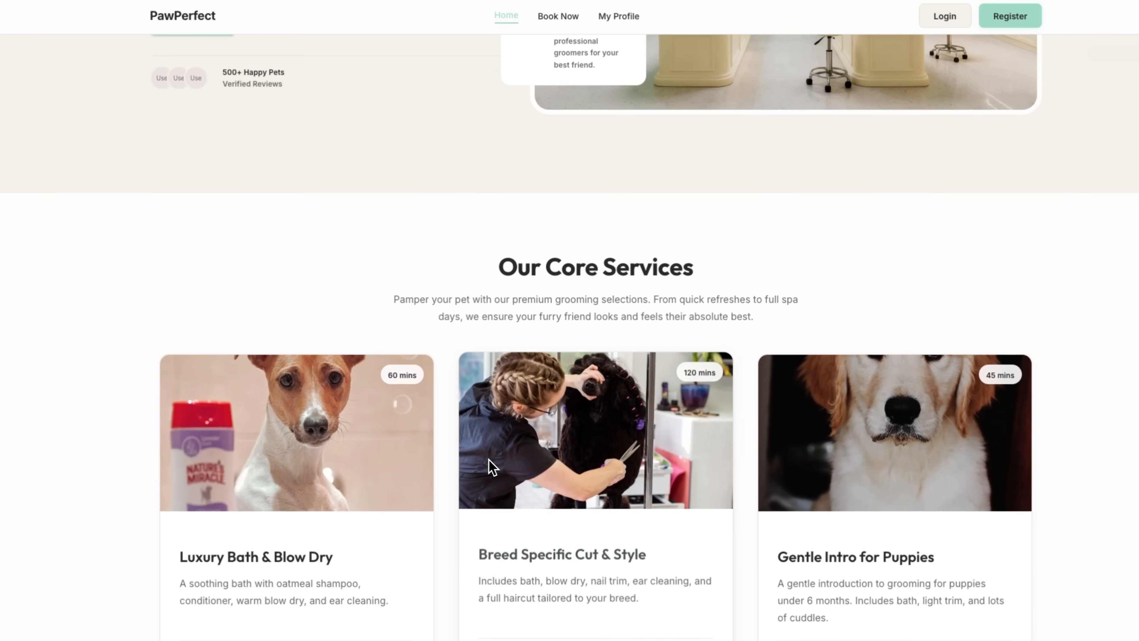
pyautogui.scroll(-3, 492, 466)
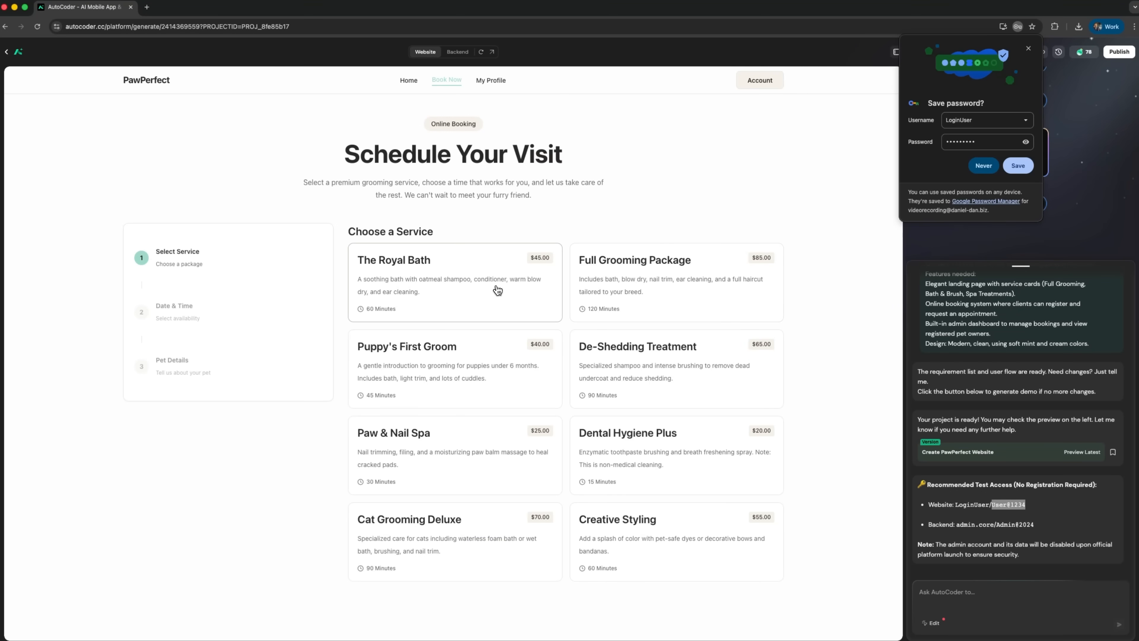
pyautogui.click(499, 287)
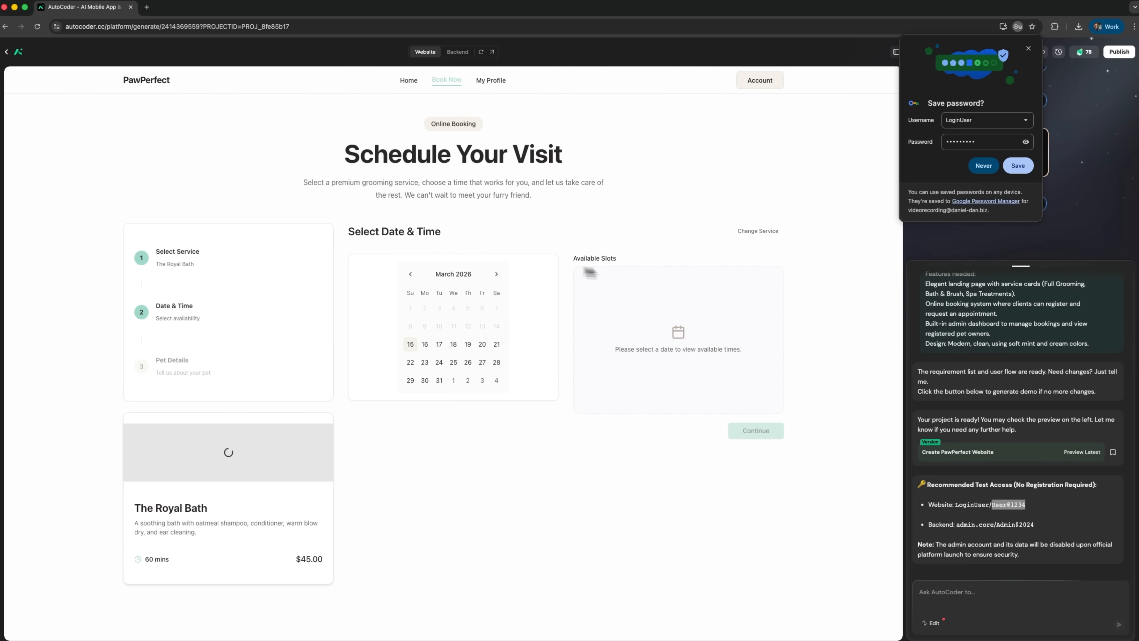